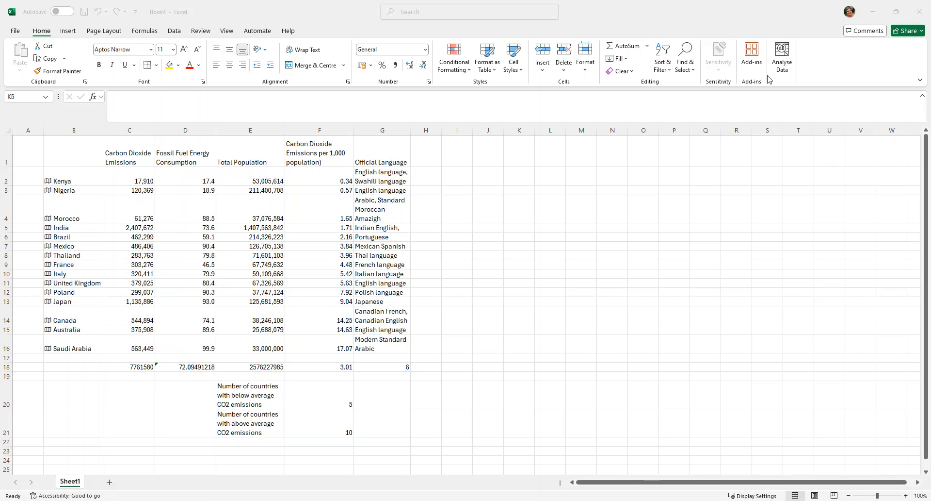
Step: Insert a blank column immediately before the Official Language column
click(383, 129)
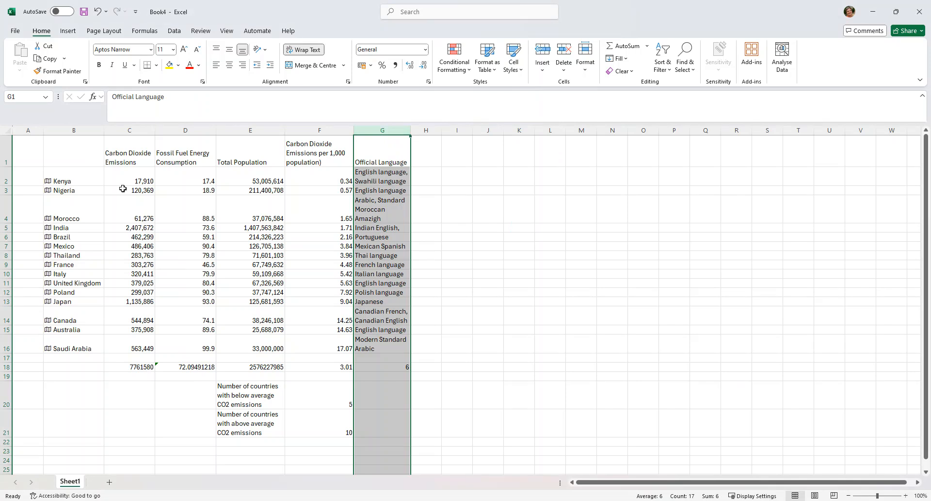
click(452, 156)
click(383, 130)
right_click(385, 133)
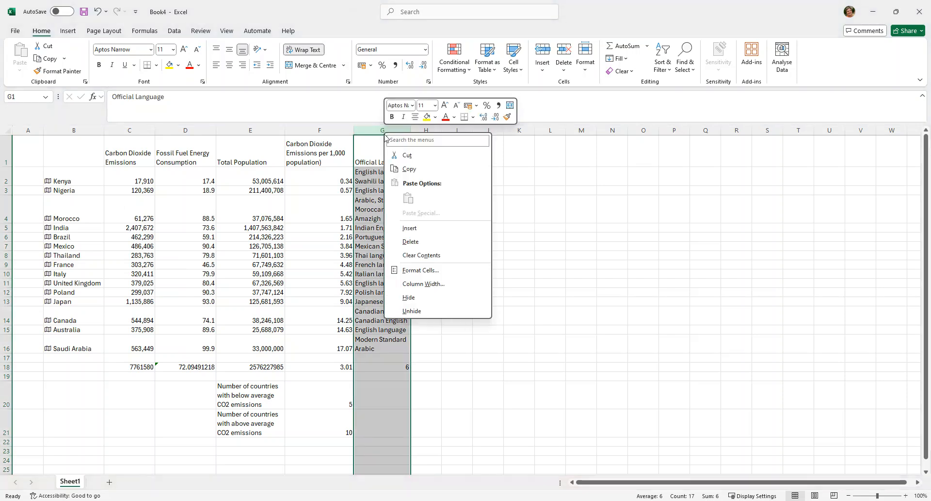
click(409, 227)
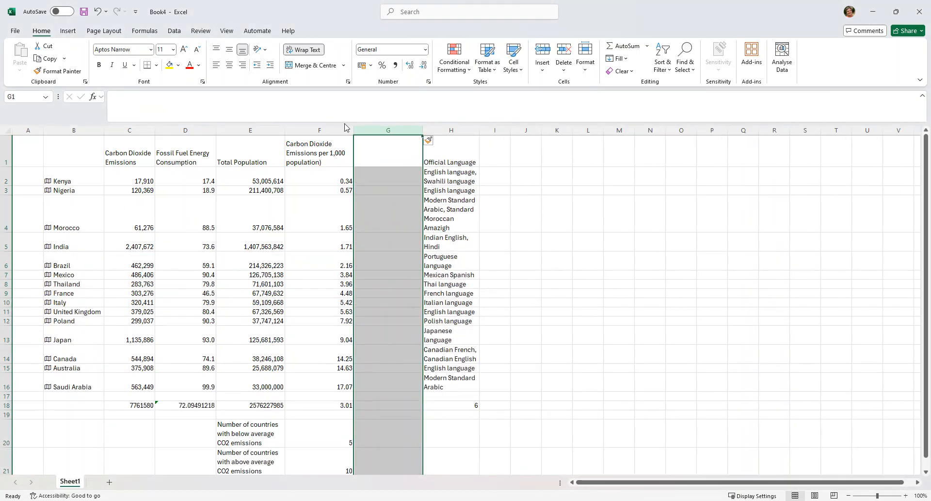
Step: Enter the header "% of total Cos emissions" in cell G1 of the new column
click(388, 154)
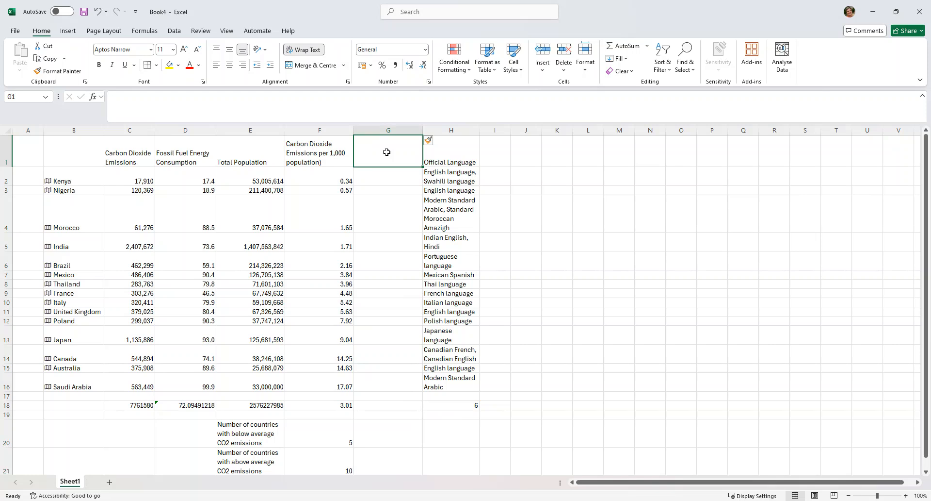
text(% of to)
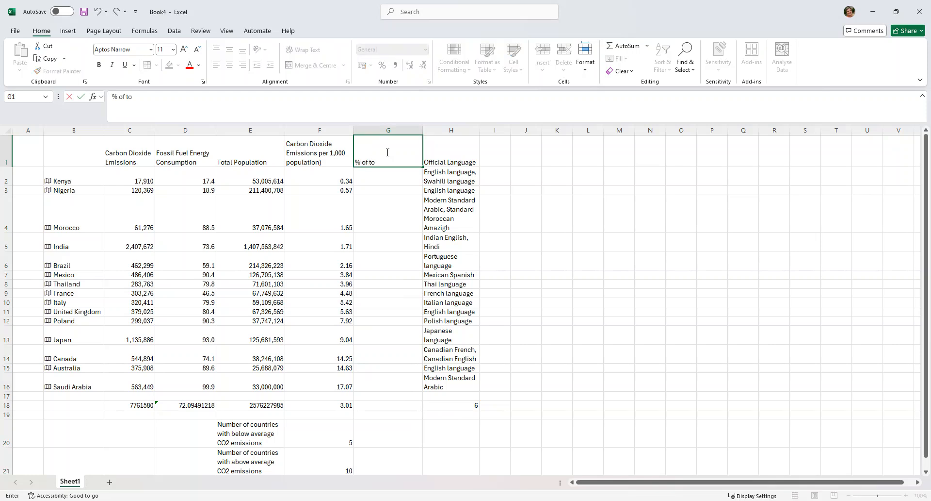
text(tal Cos emissions)
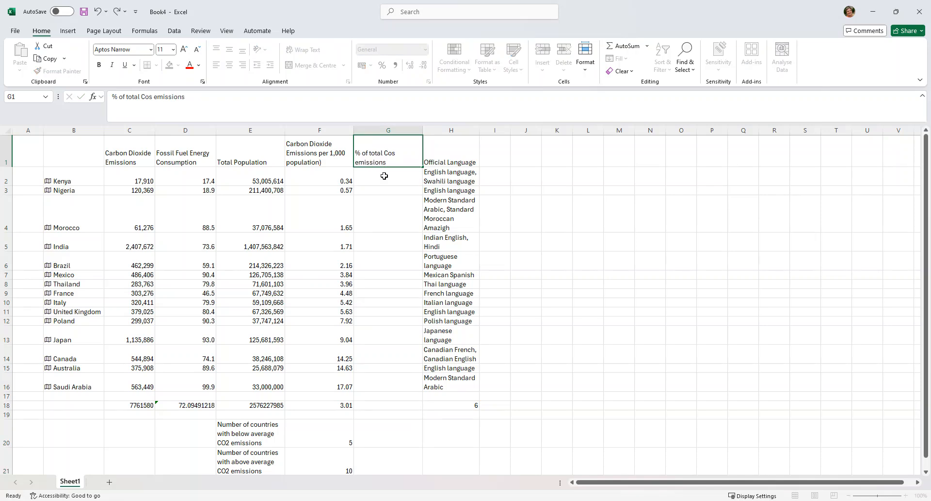
Step: Enter the formula =C2/C18*100 in G2 to calculate Kenya's percentage of total carbon dioxide emissions
click(382, 175)
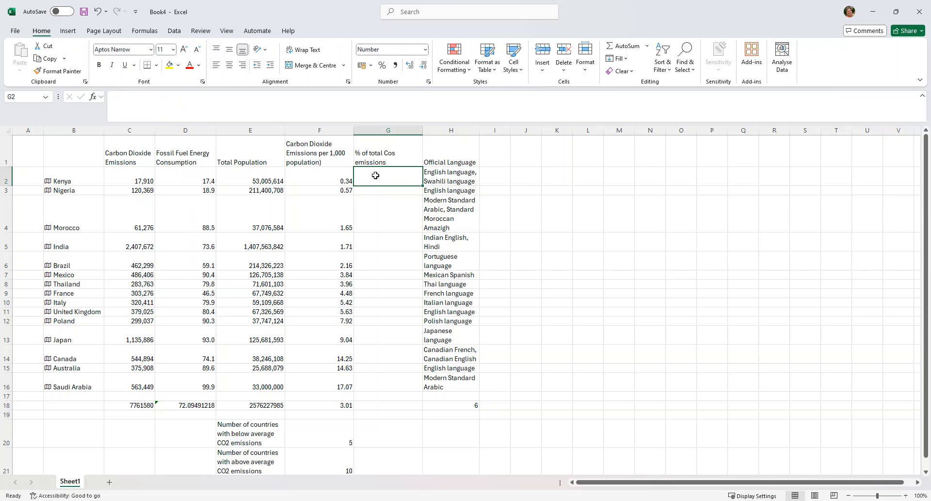
text(+)
key(BackSpace)
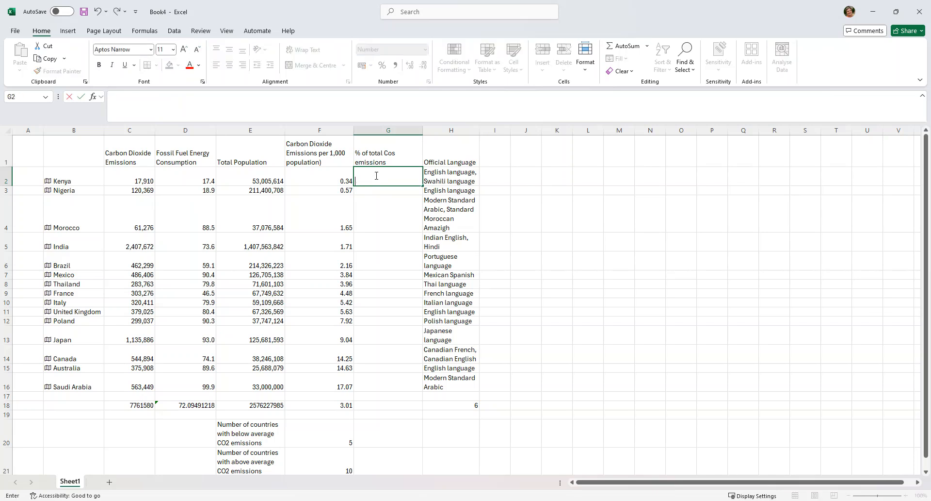
text(=)
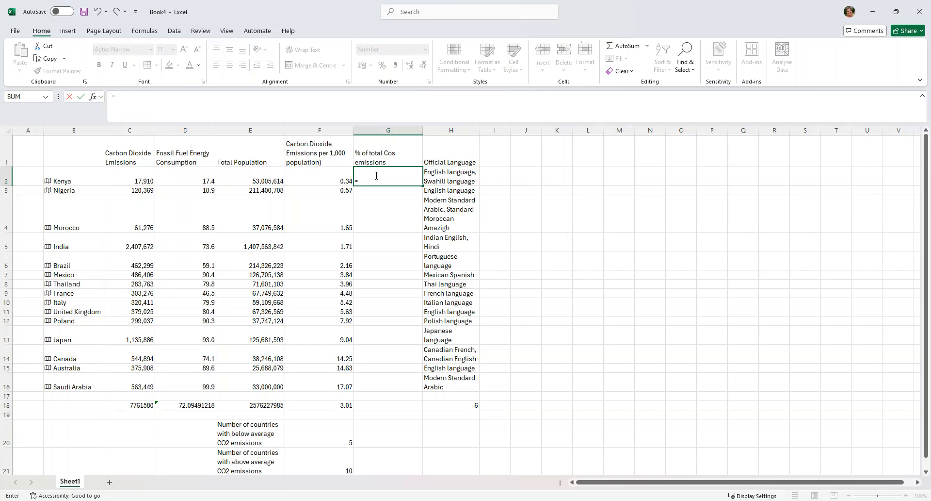
text(c)
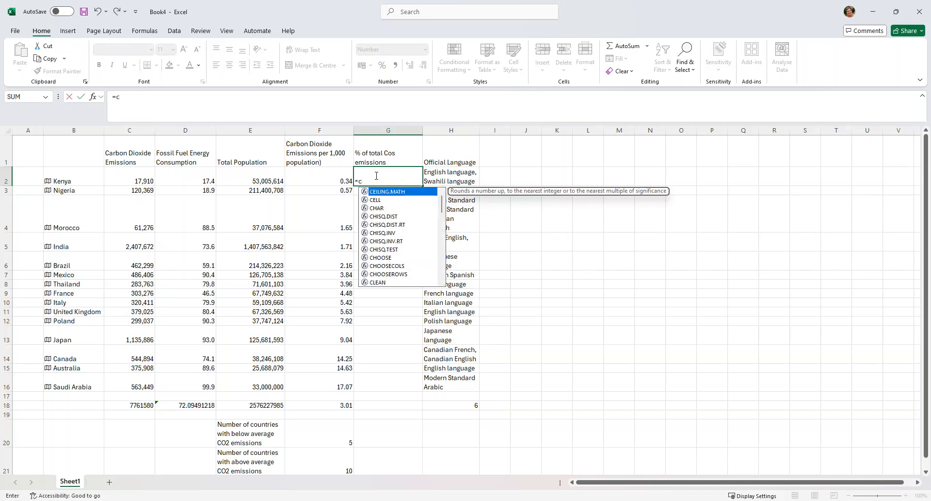
text(2/)
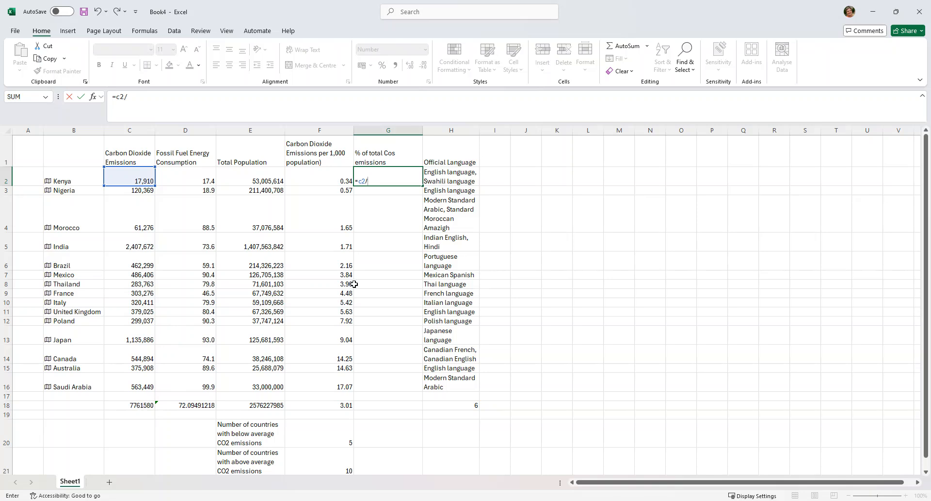
text(c1)
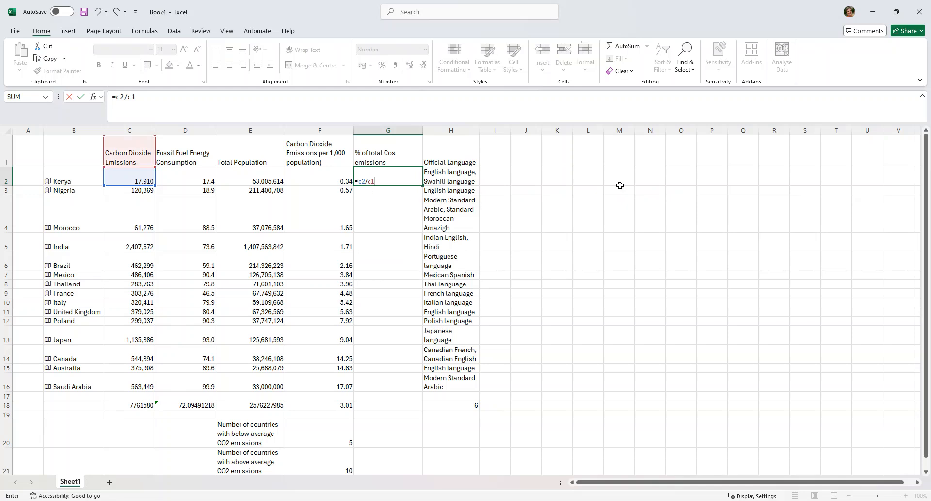
text(8*)
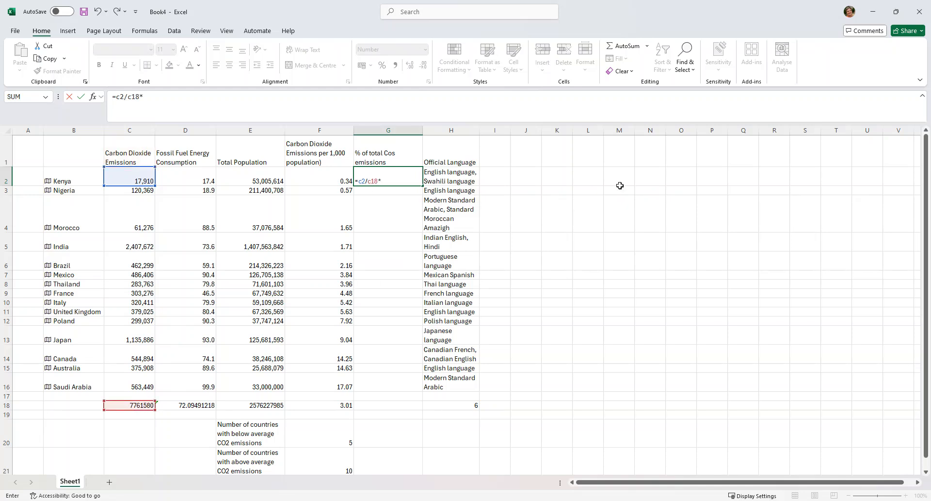
text(100)
key(Return)
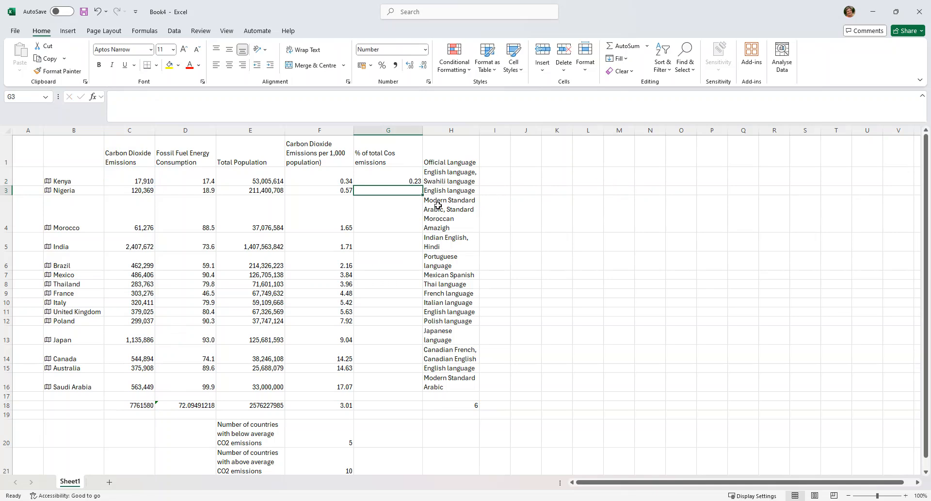
Step: Try to copy Kenya's percentage formula from G2 into Nigeria's cell G3
click(390, 178)
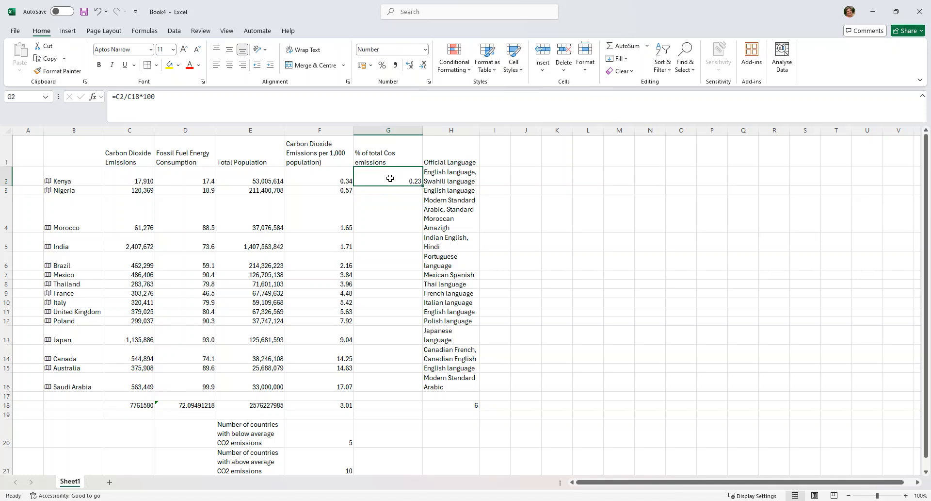
key(ctrl+c)
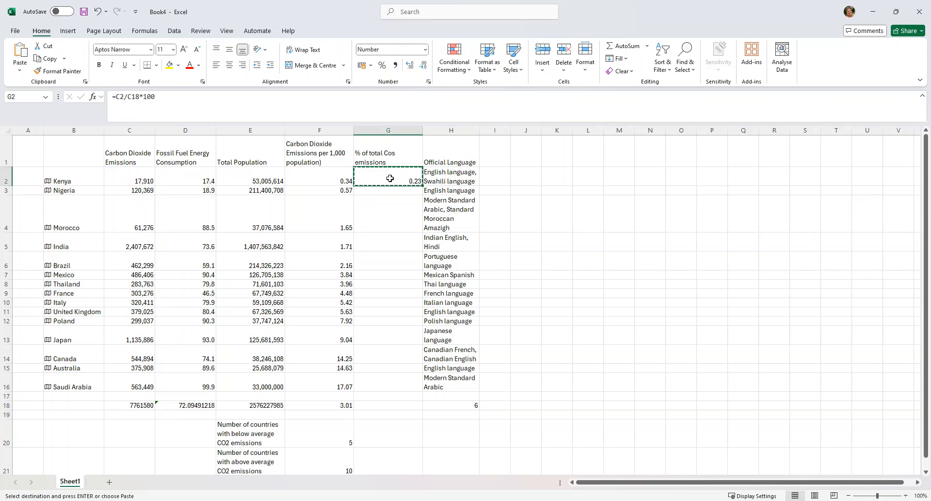
key(Down)
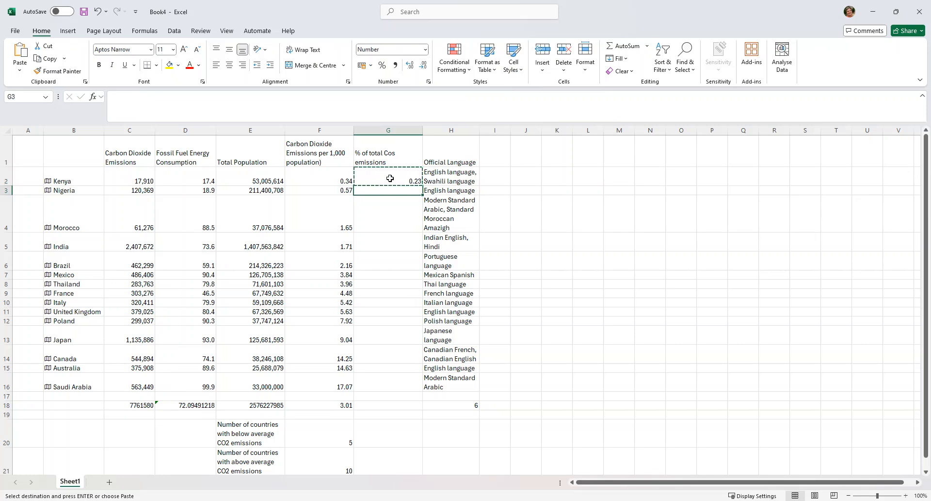
key(ctrl+v)
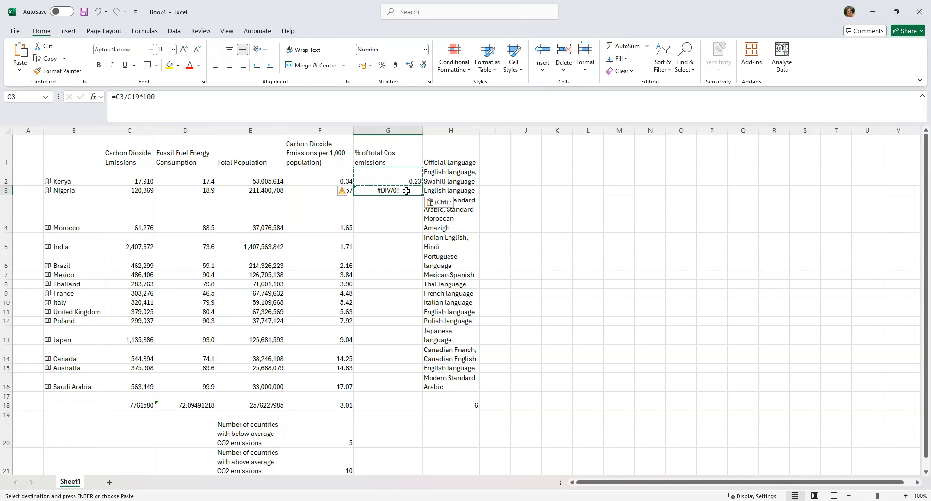
Step: Inspect the cell references in Nigeria's formula in G3 and clear that cell
click(149, 97)
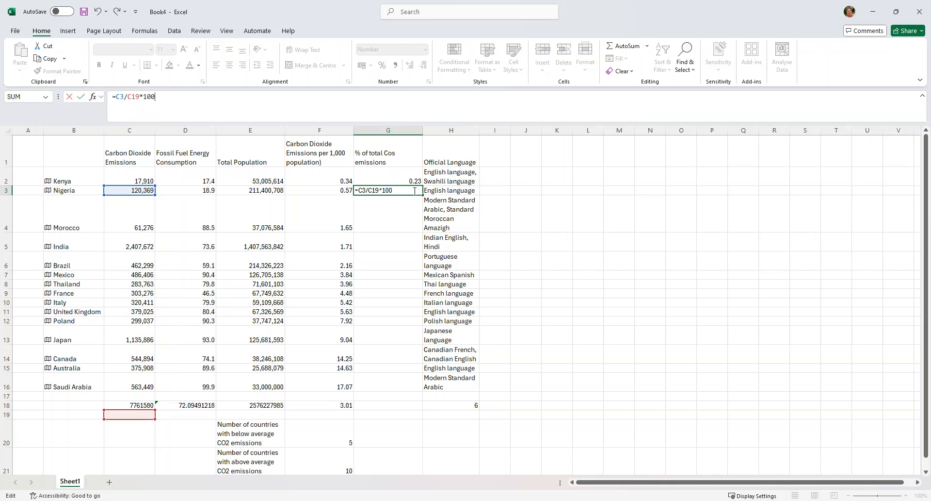
click(401, 210)
click(390, 189)
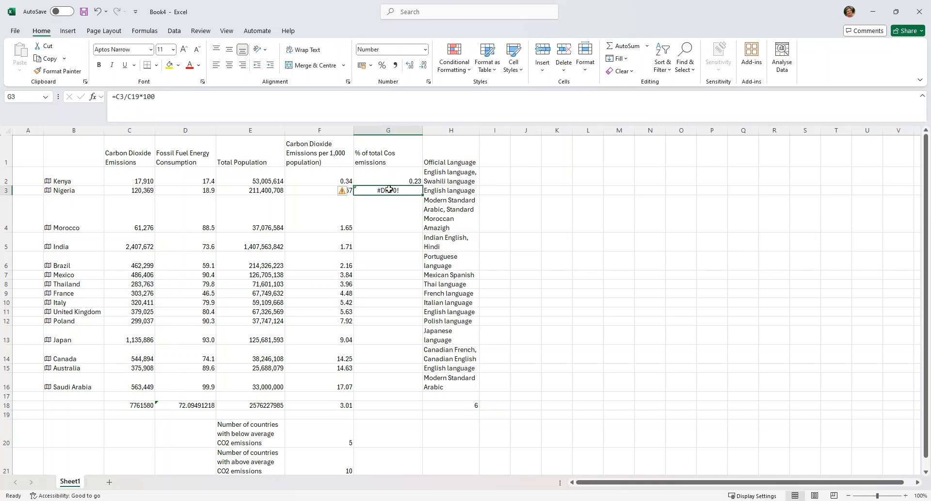
key(Delete)
Step: Lock the total's row in the G2 formula as =C2/C$18*100 and fill it down through G16
click(397, 174)
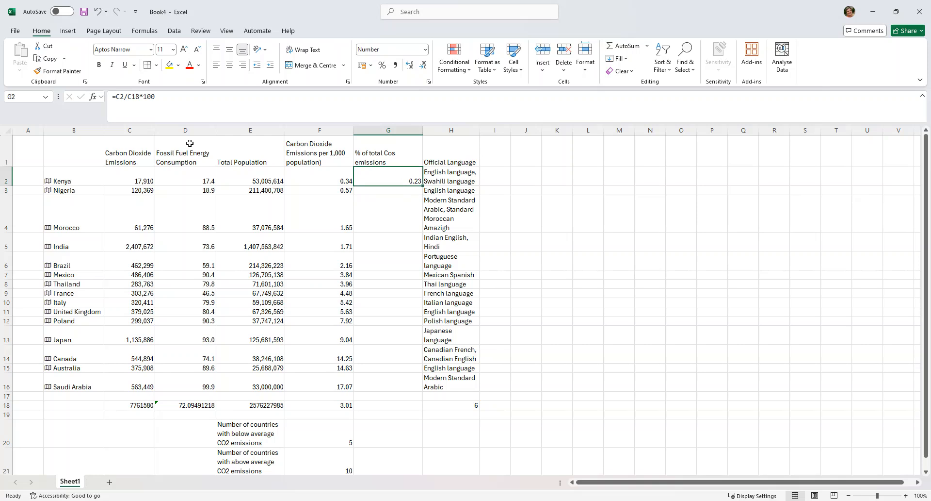
click(130, 96)
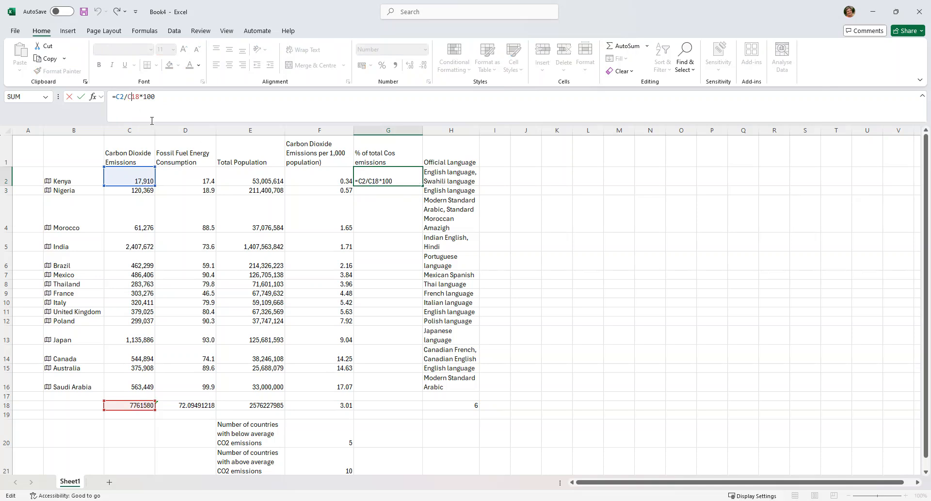
text($)
text($)
key(BackSpace)
key(Return)
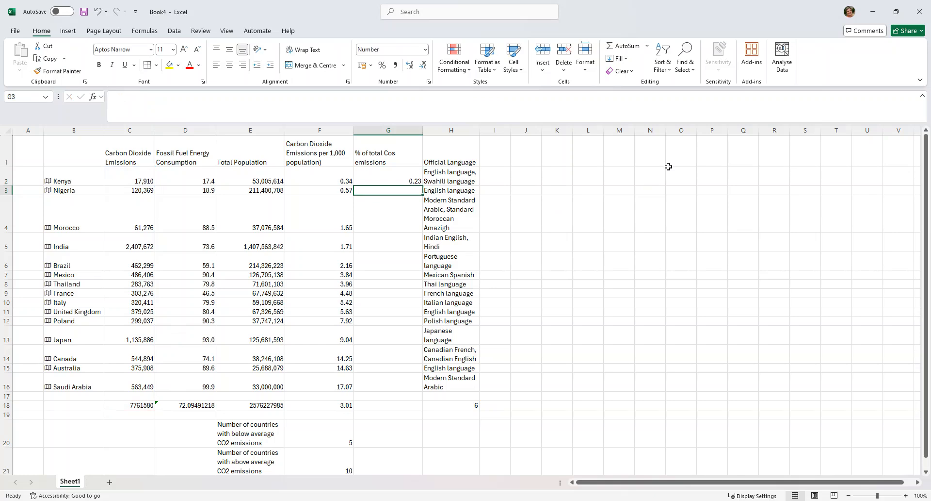
key(Up)
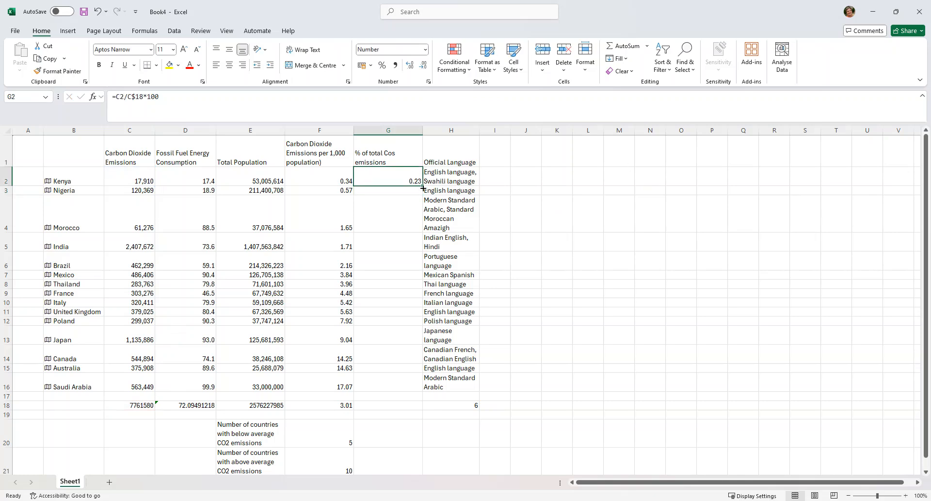
drag(423, 188, 426, 392)
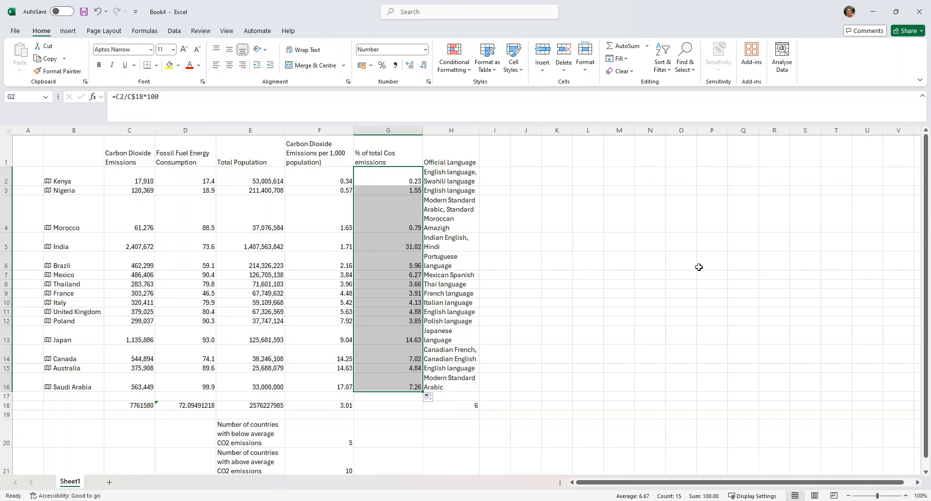
Step: Check the copied percentage formulas cell by cell from G3 down to G15, comparing their references to the total
click(393, 189)
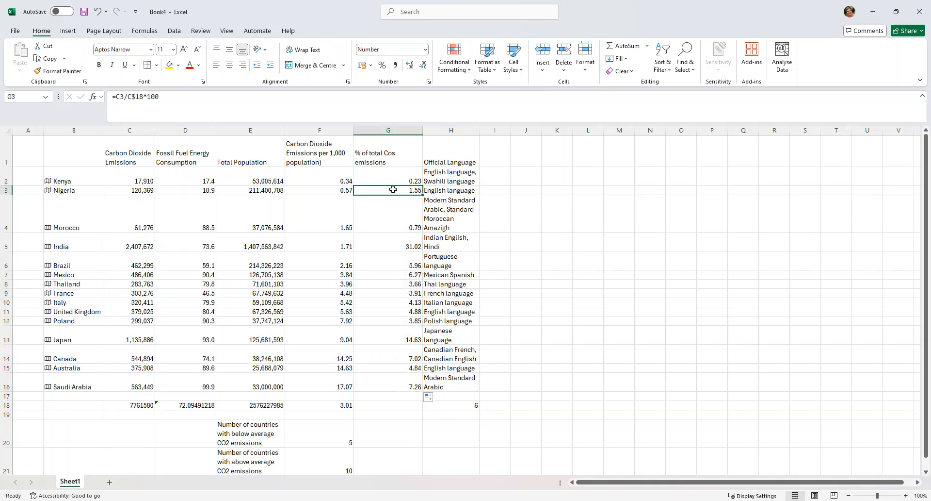
key(Down)
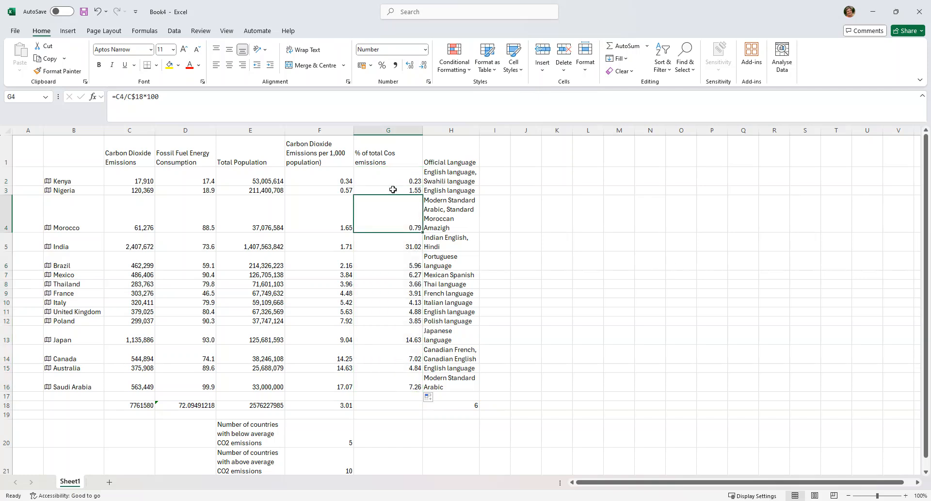
key(Down)
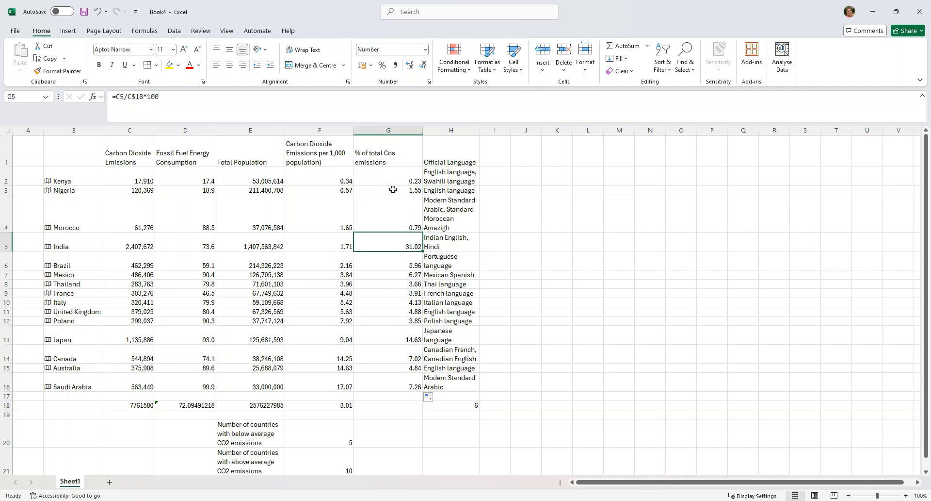
key(Down)
key(Down)
key(Down)
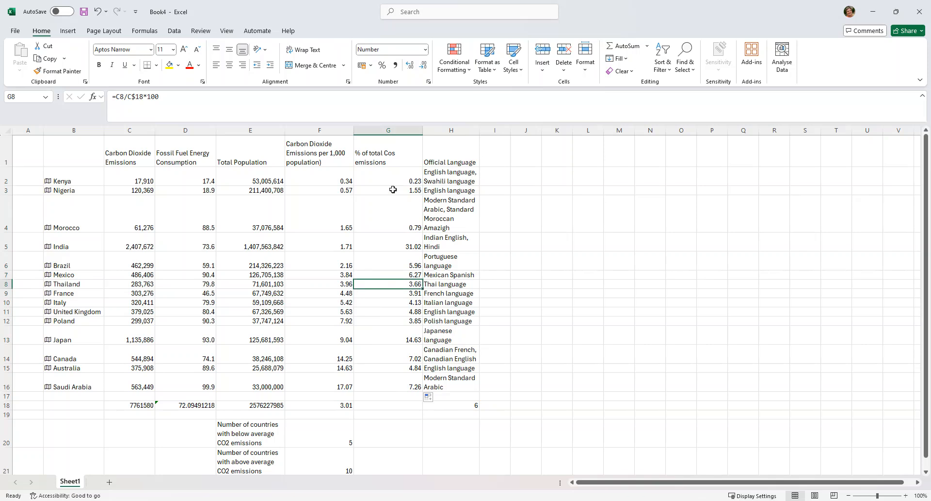
key(Down)
key(Down)
key(Down)
key(Down)
key(Down)
key(Down)
key(Down)
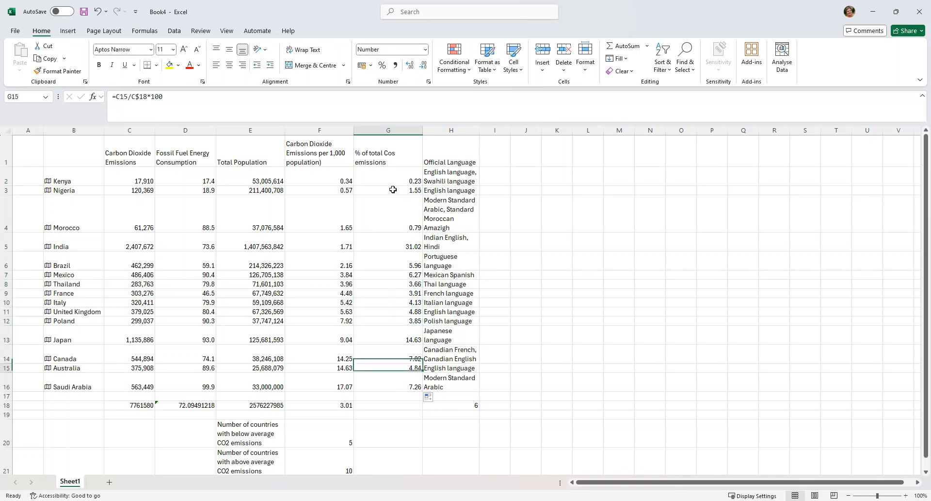